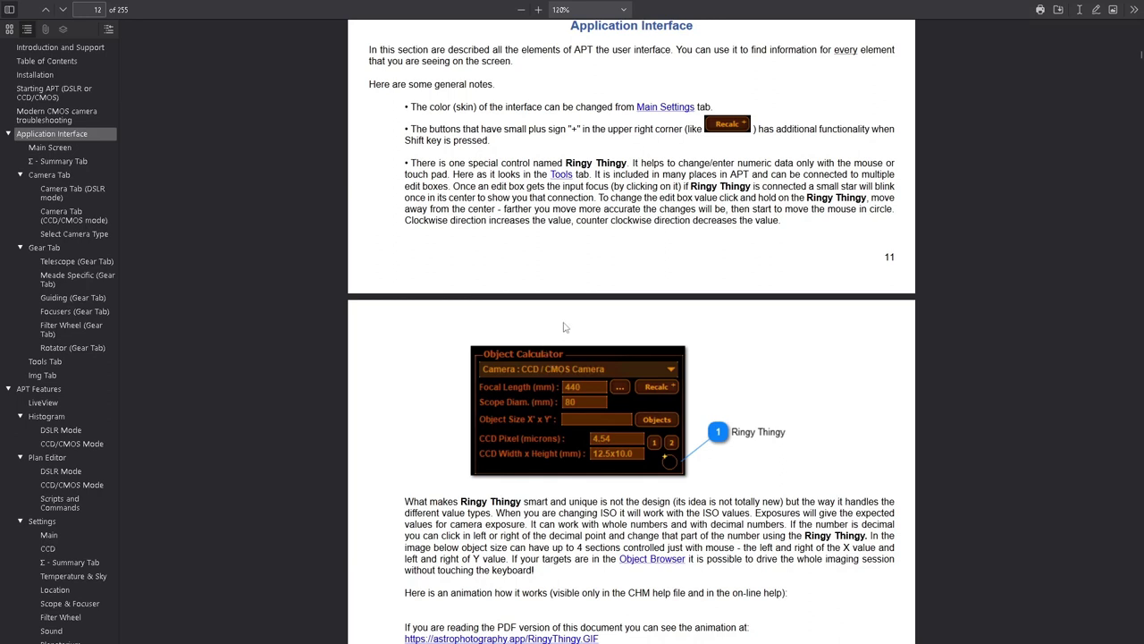
- Switch from the PDF manual's Application Interface page to the APT window
key("alt+Tab")
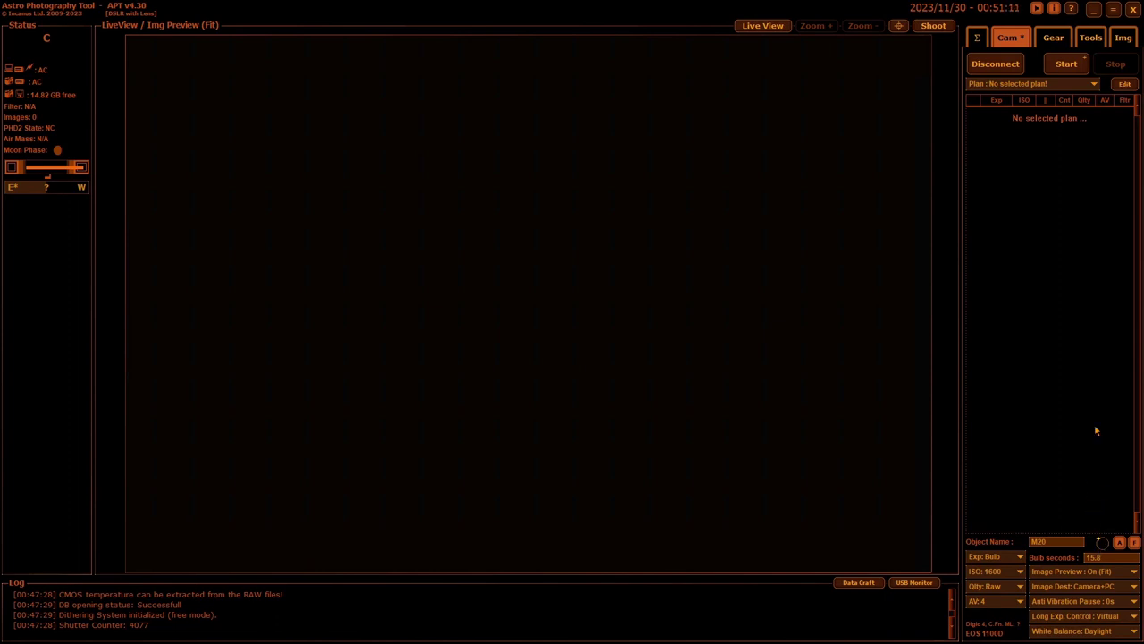
left_click(1058, 41)
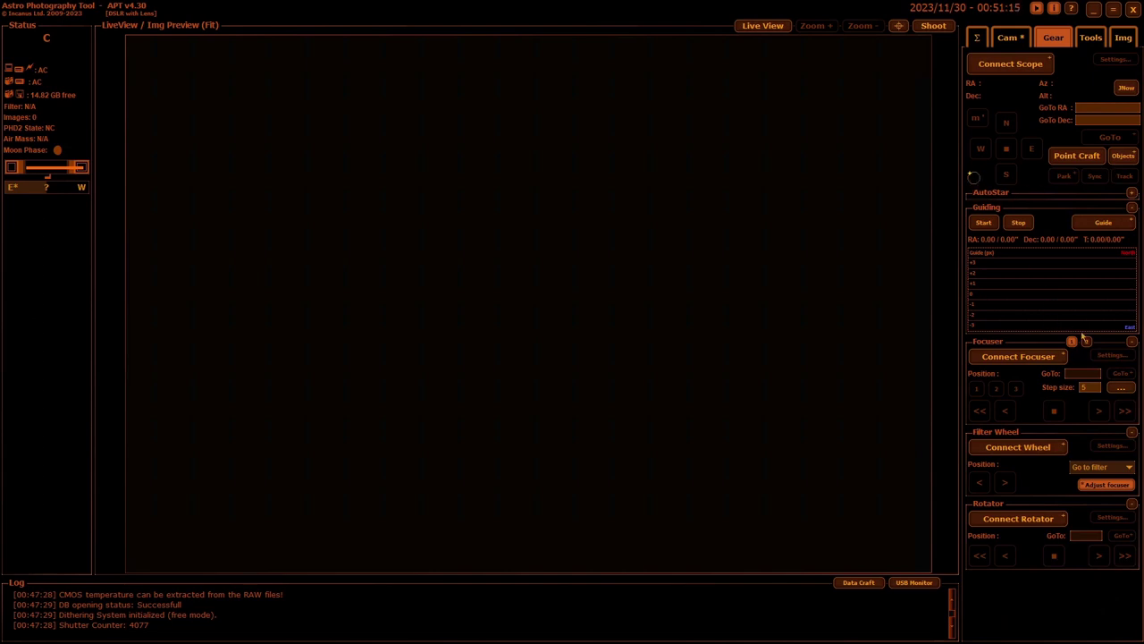
left_click(1007, 41)
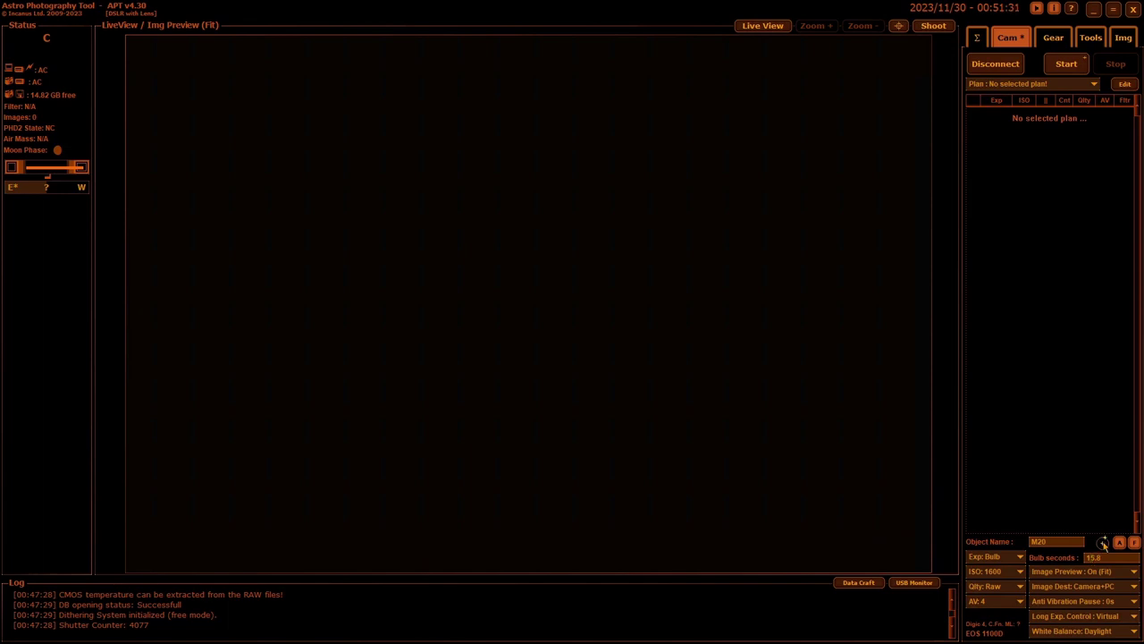
- Link the Ringy Thingy to Bulb seconds and edit the field from 15.8 to 7.7 seconds
left_click(1104, 543)
type("25")
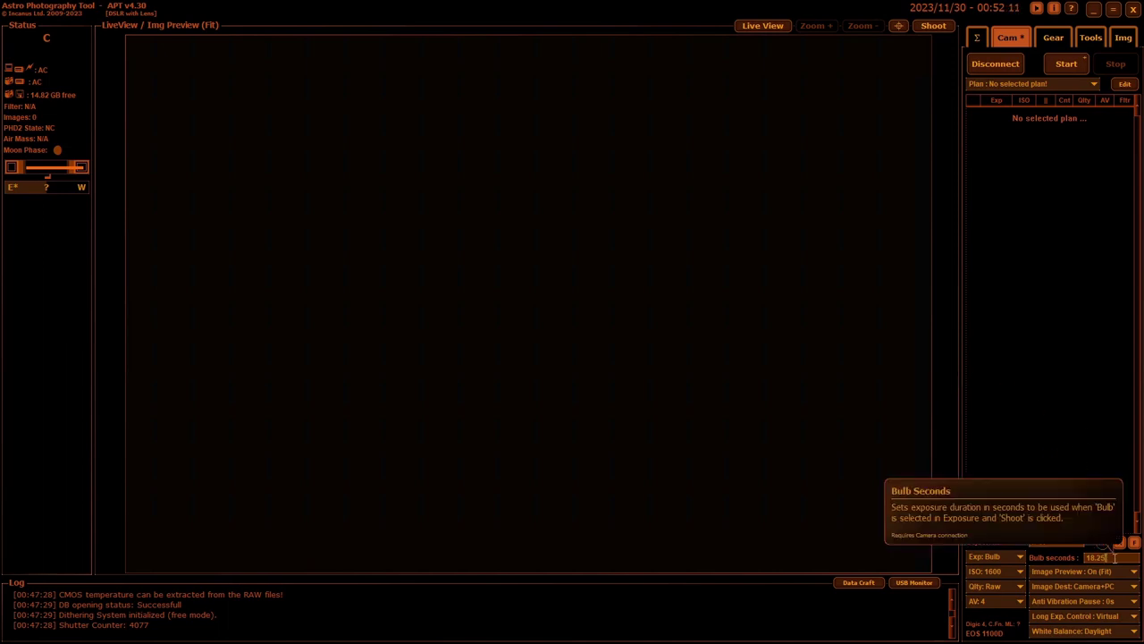
key("BackSpace")
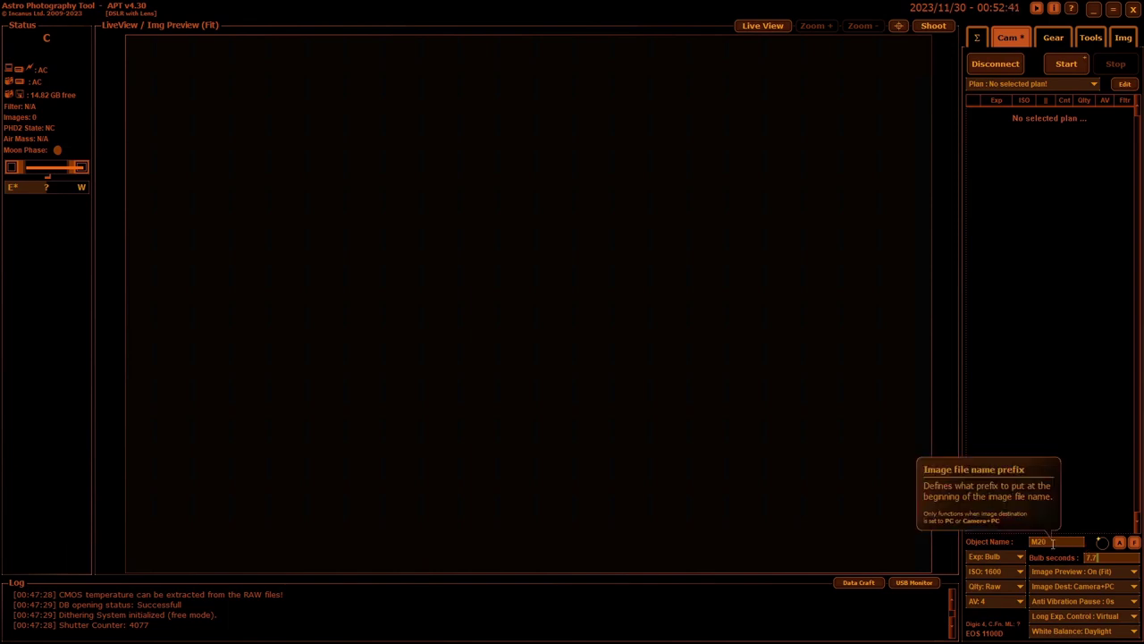
- Clear M20 and enter M45 using the Keys Thingy's M prefix and digits 4 and 5
double_click(1054, 543)
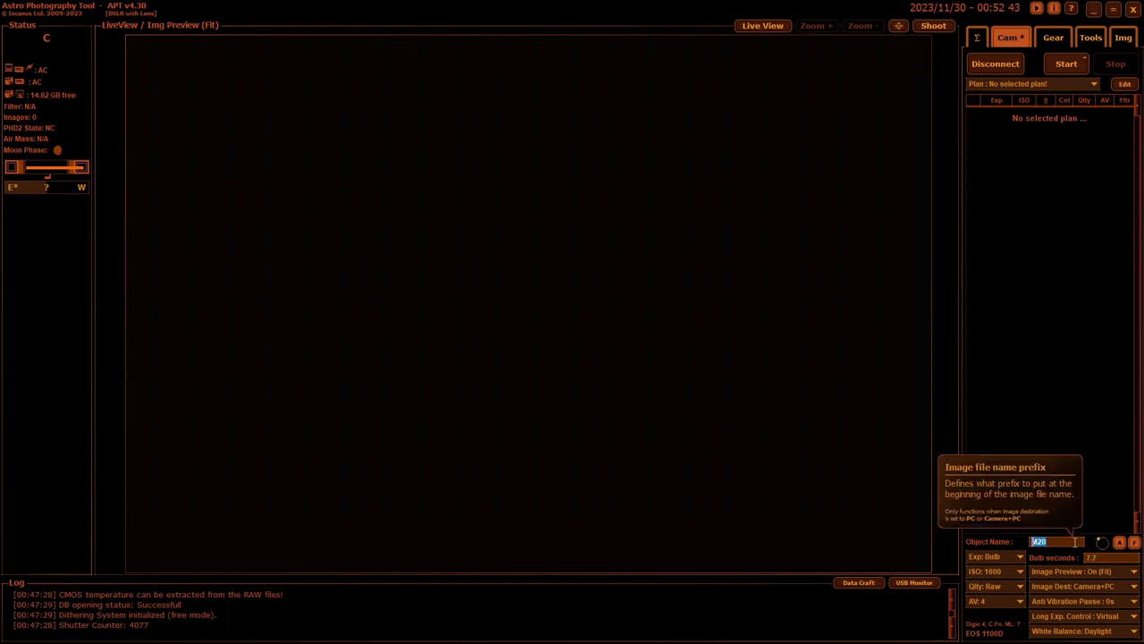
key("BackSpace")
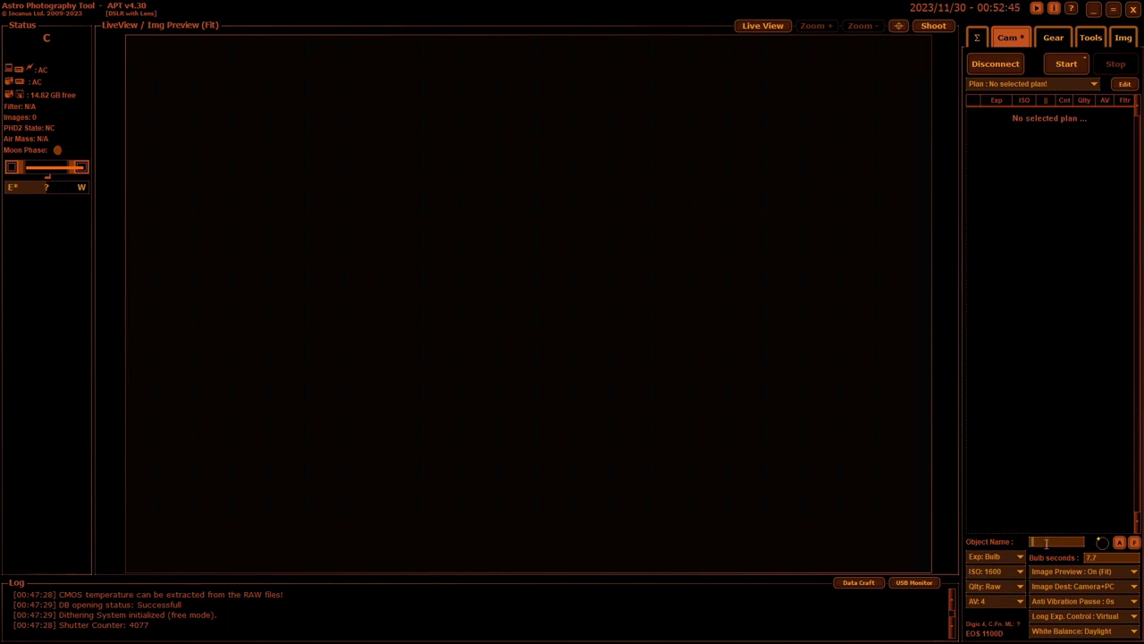
right_click(1050, 542)
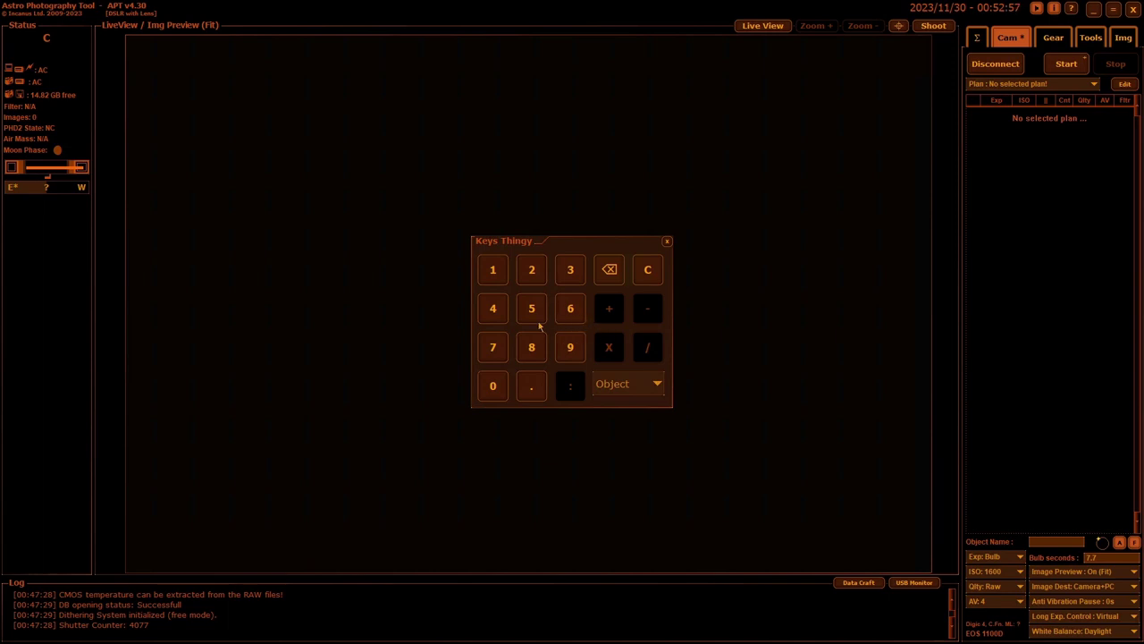
left_click(656, 386)
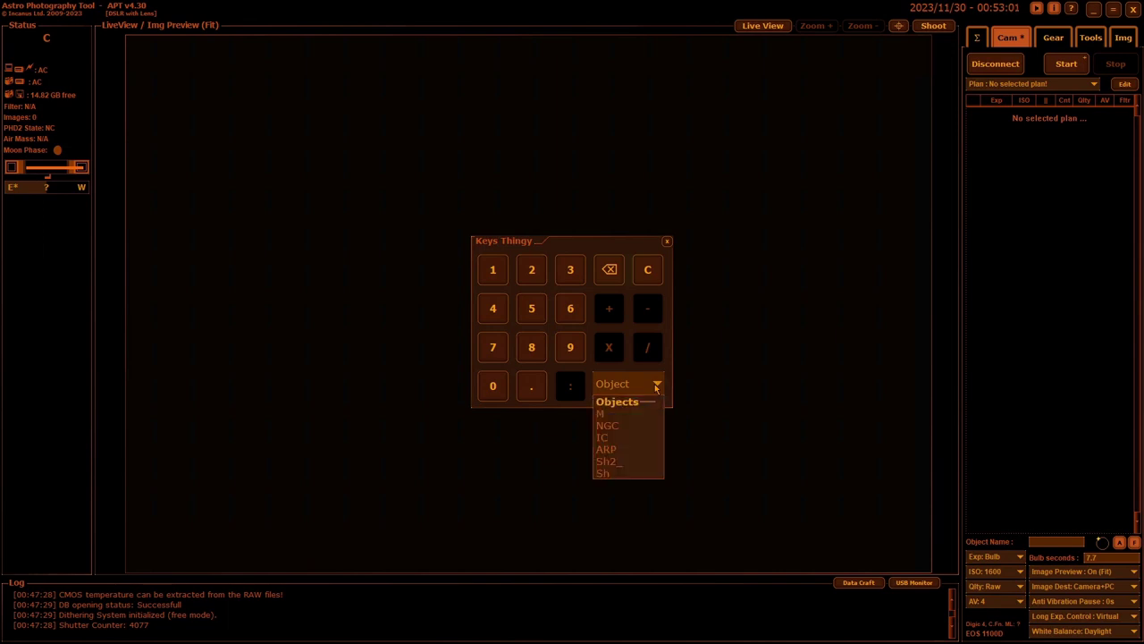
left_click(605, 414)
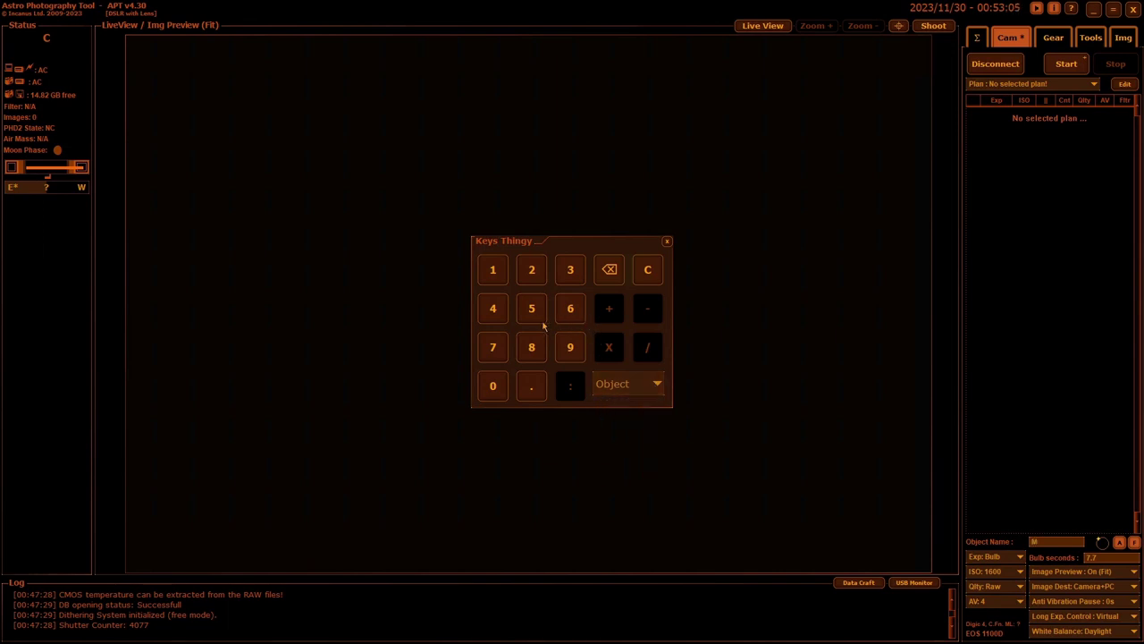
left_click(494, 309)
left_click(533, 310)
left_click(667, 243)
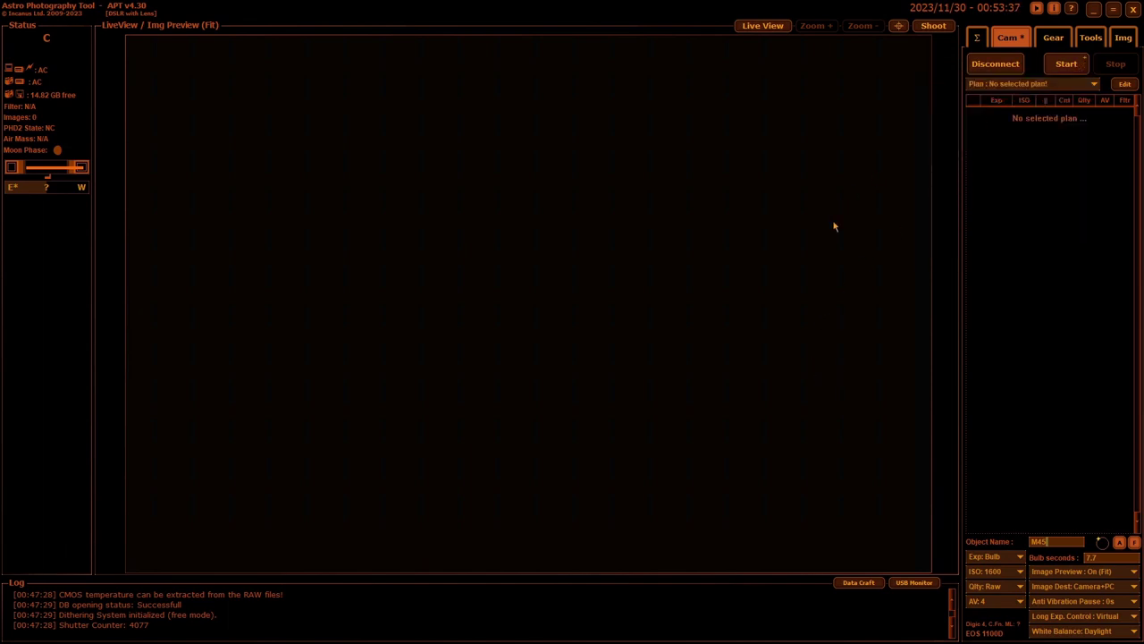
- Browse the Gear and Camera tabs, then disconnect and reconnect the Canon EOS 1100D
left_click(1055, 39)
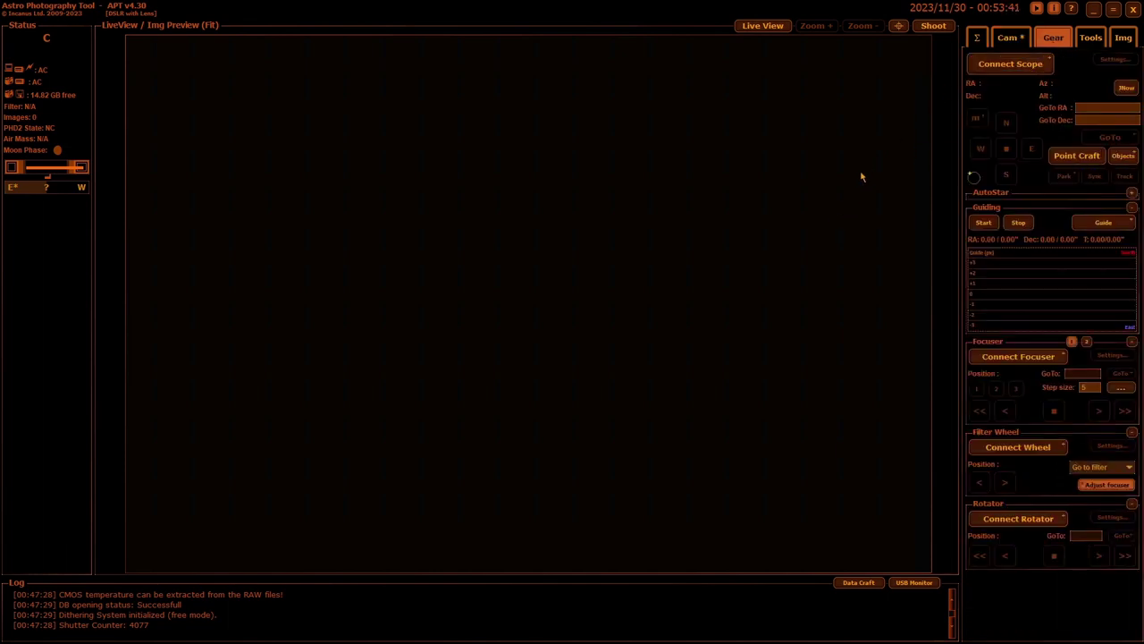
left_click(1003, 41)
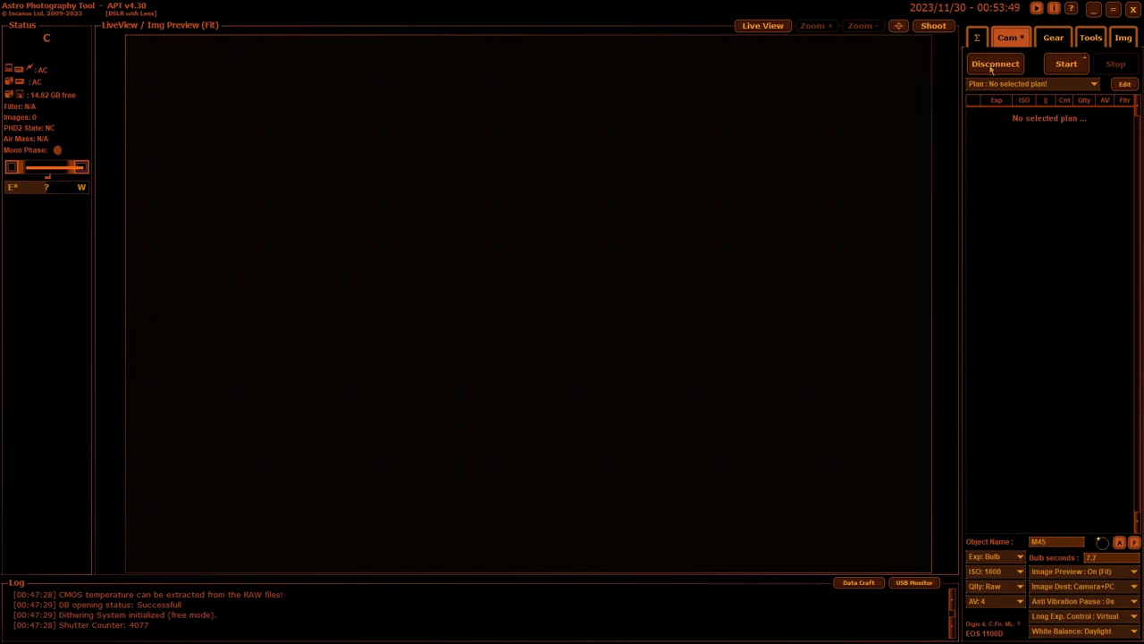
left_click(991, 68)
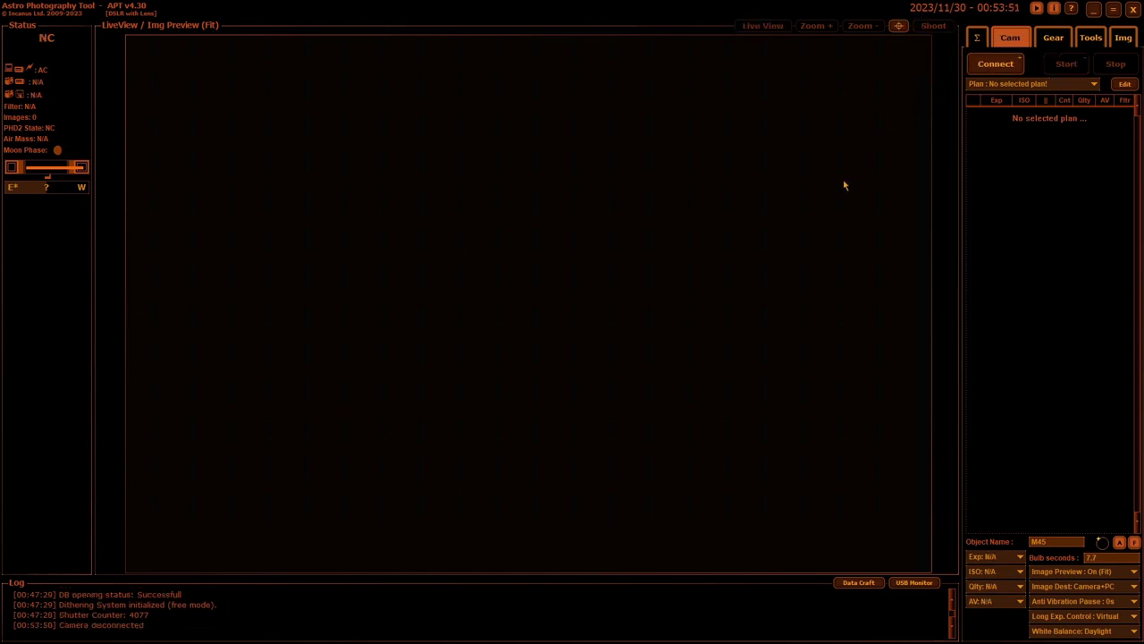
left_click(998, 67)
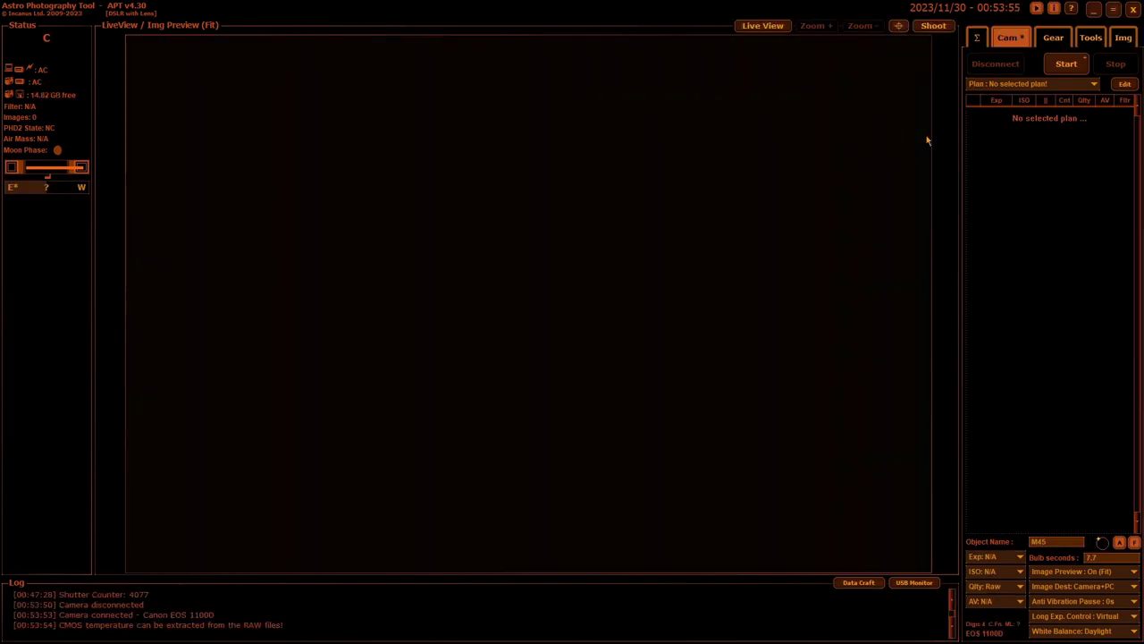
left_click(992, 67)
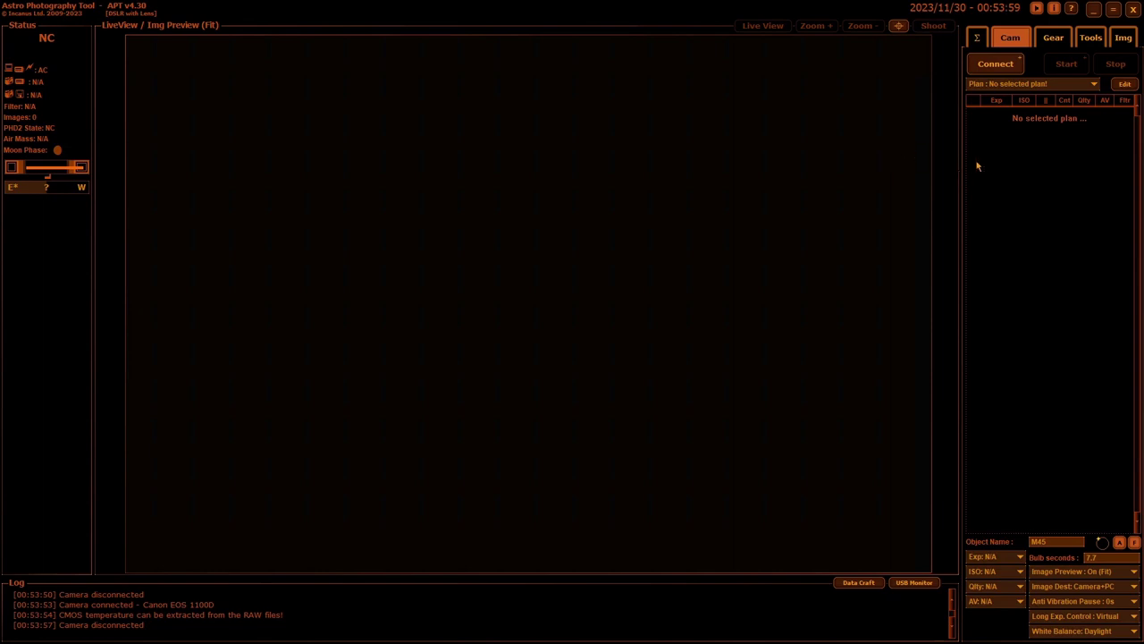
- Connect the Canon camera through the Select Camera Type dialog and show the gear controls
left_click(996, 68, "shift")
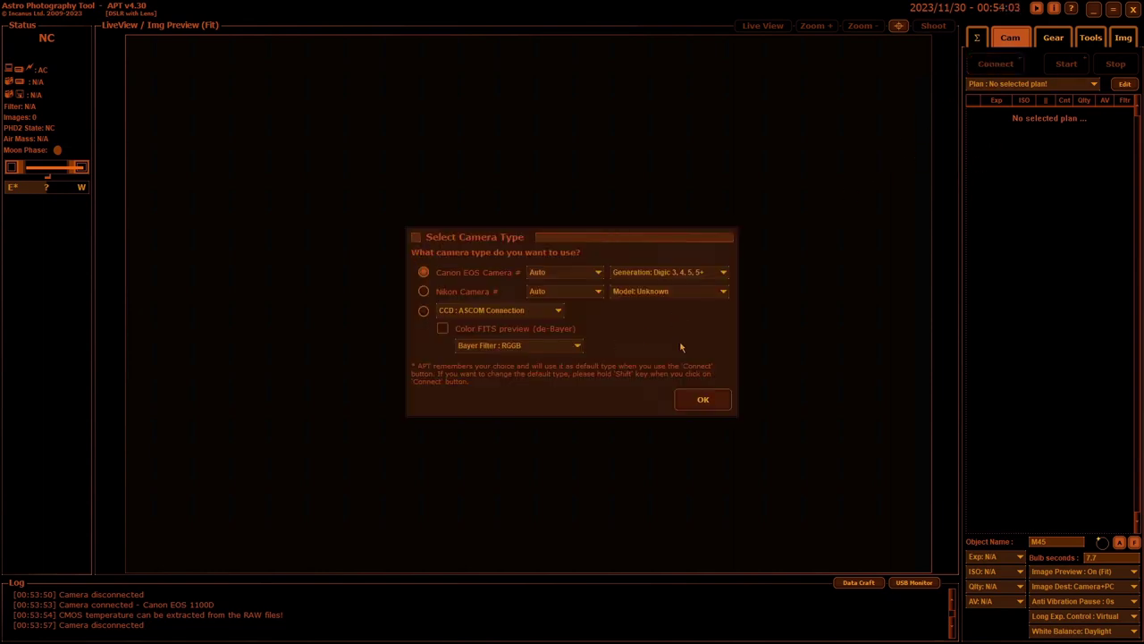
left_click(708, 404)
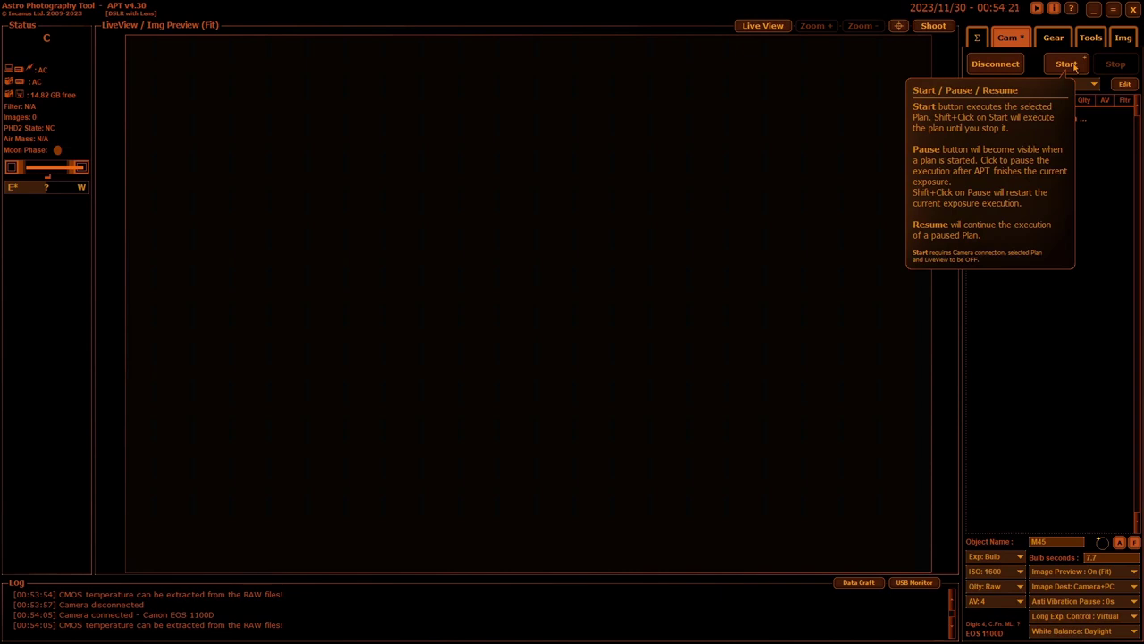
left_click(1056, 42)
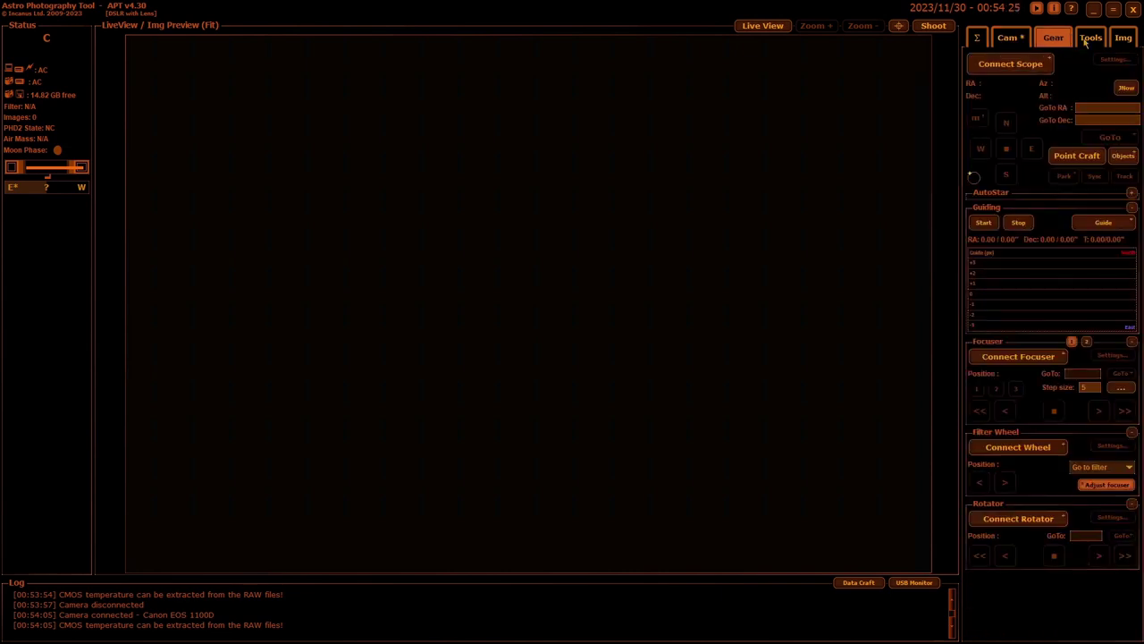
- Try connecting the scope, cancel the ASCOM Telescope Chooser, and show the Tools panel
left_click(993, 68)
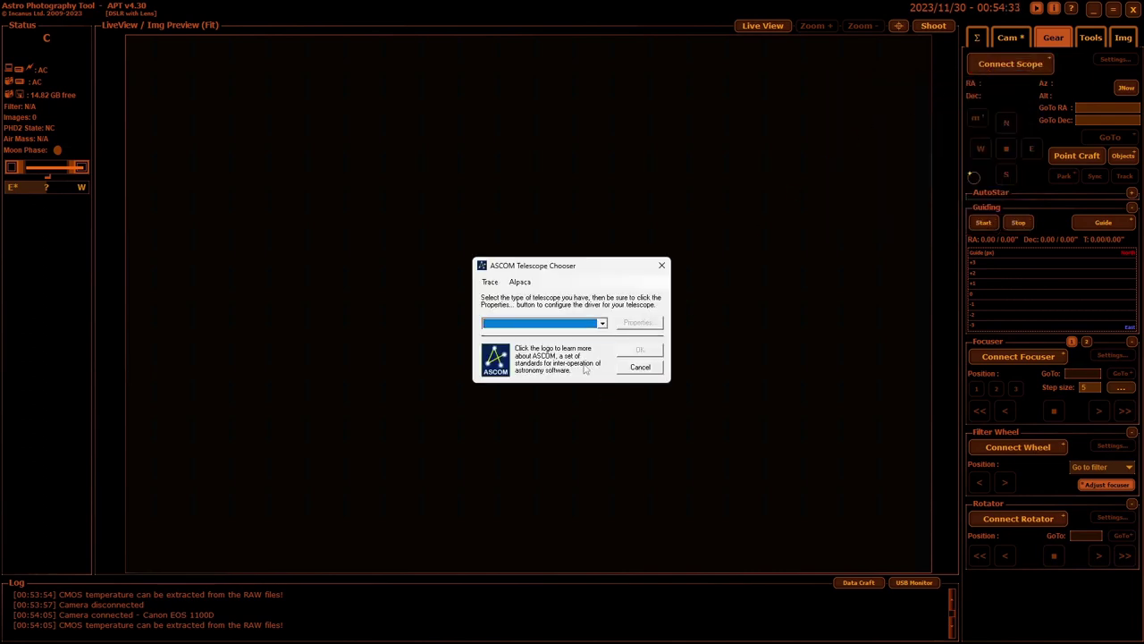
left_click(640, 367)
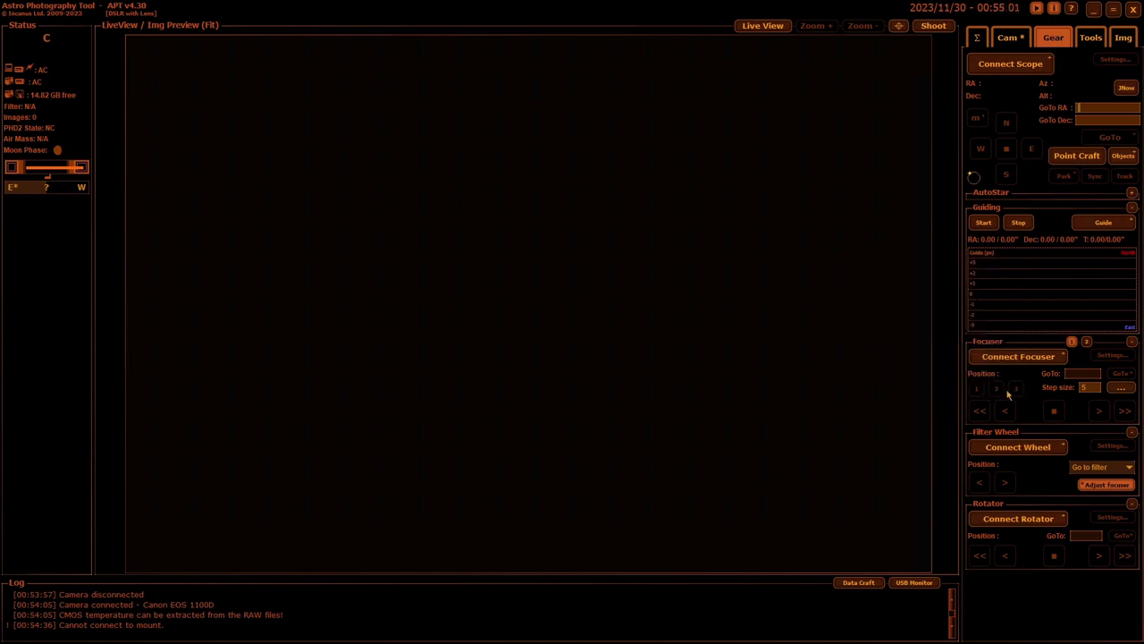
left_click(1092, 38)
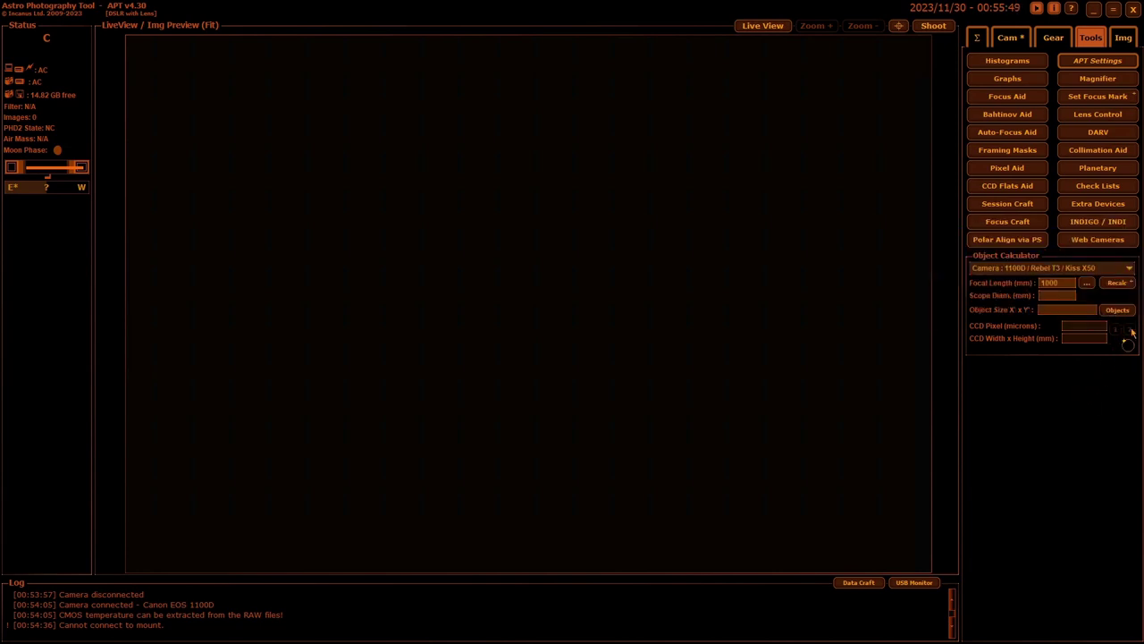
left_click(1053, 40)
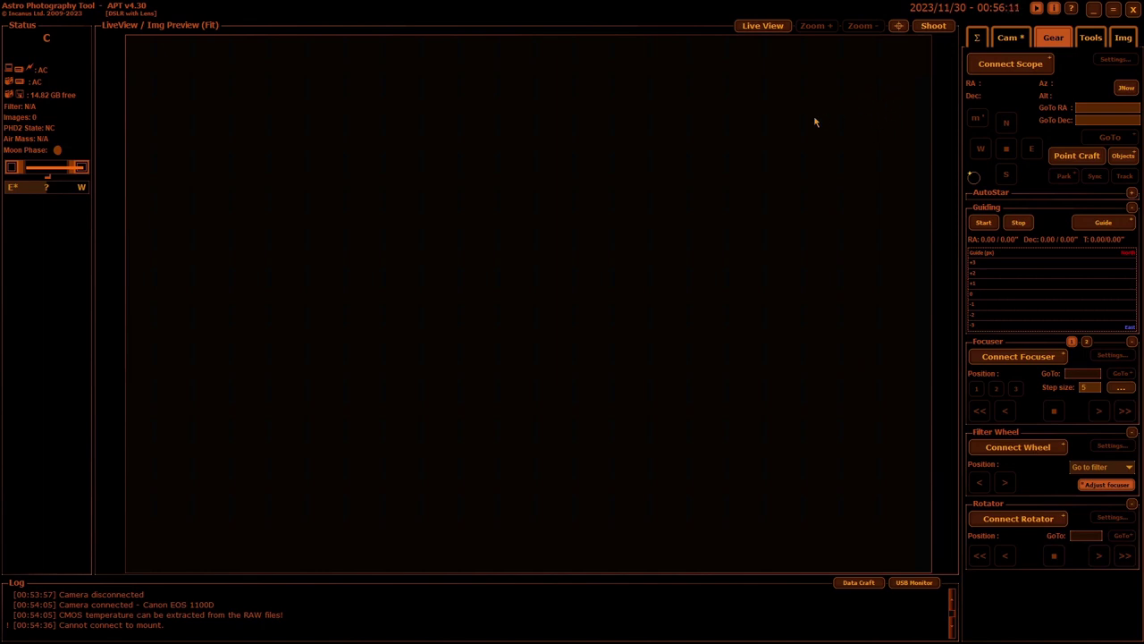
- Float the Img tab as its own window, make it taller and move it to the lower right
left_click(1007, 39)
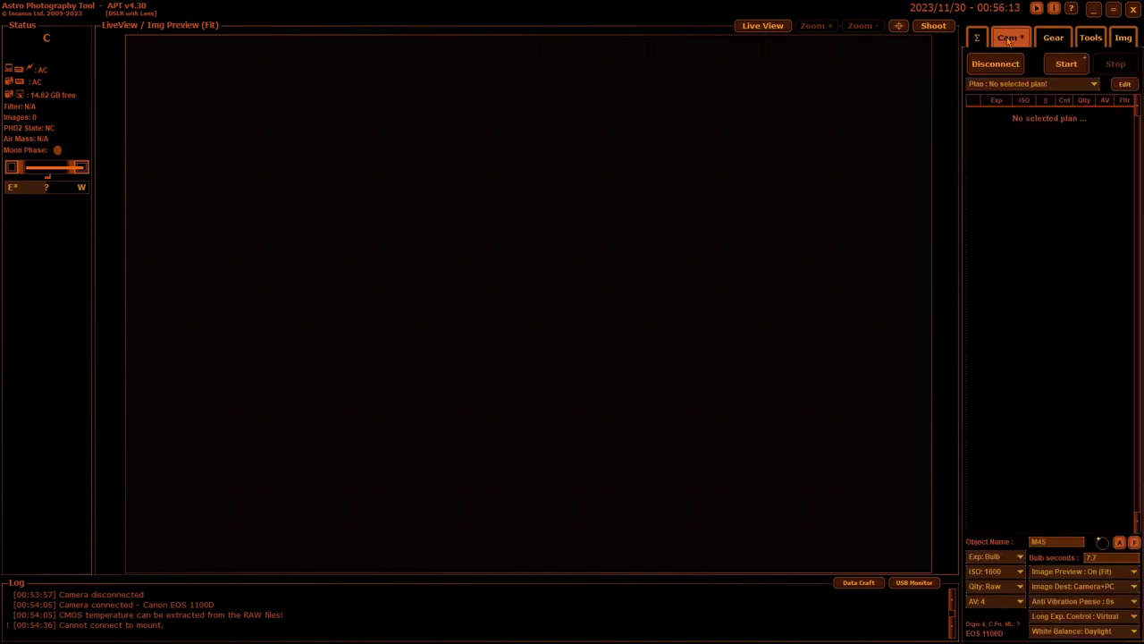
left_click(1053, 38)
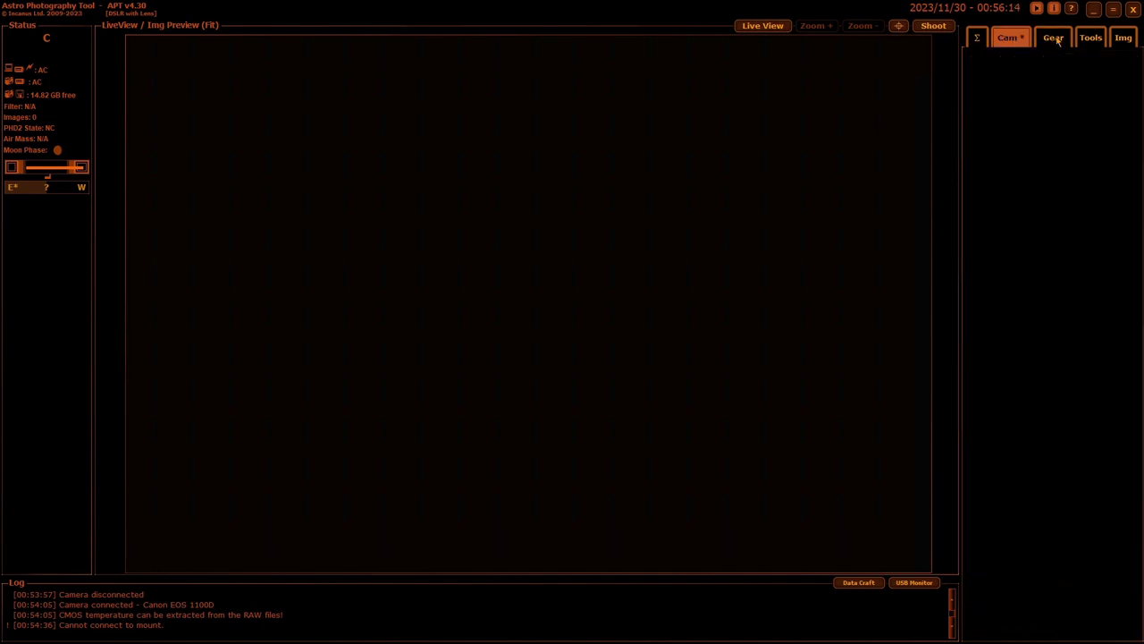
left_click(1122, 38)
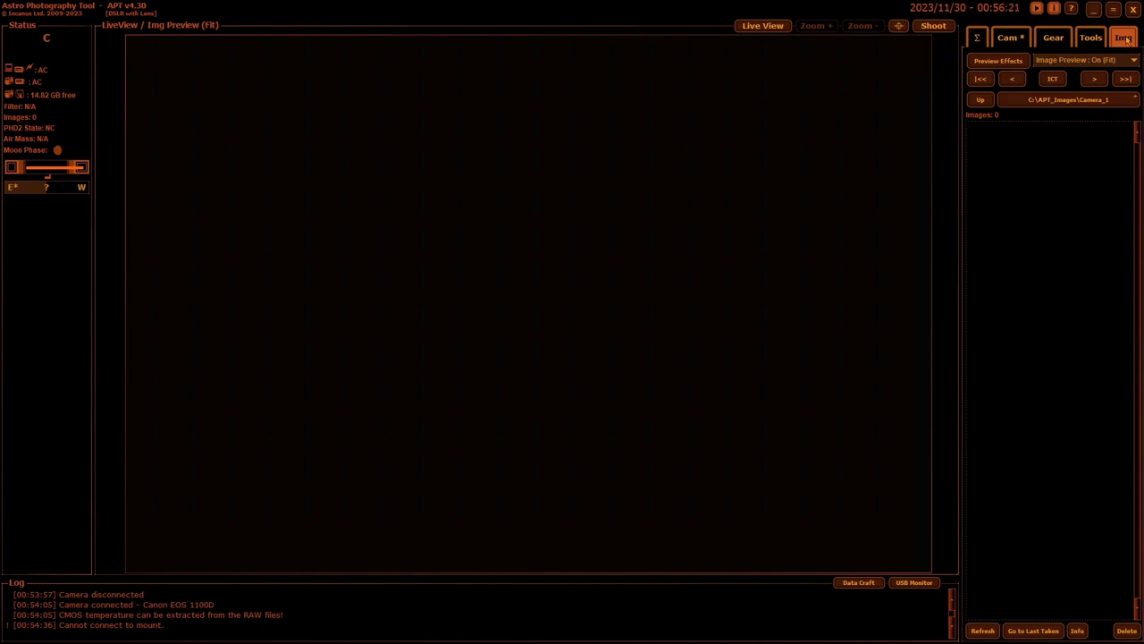
double_click(1123, 37)
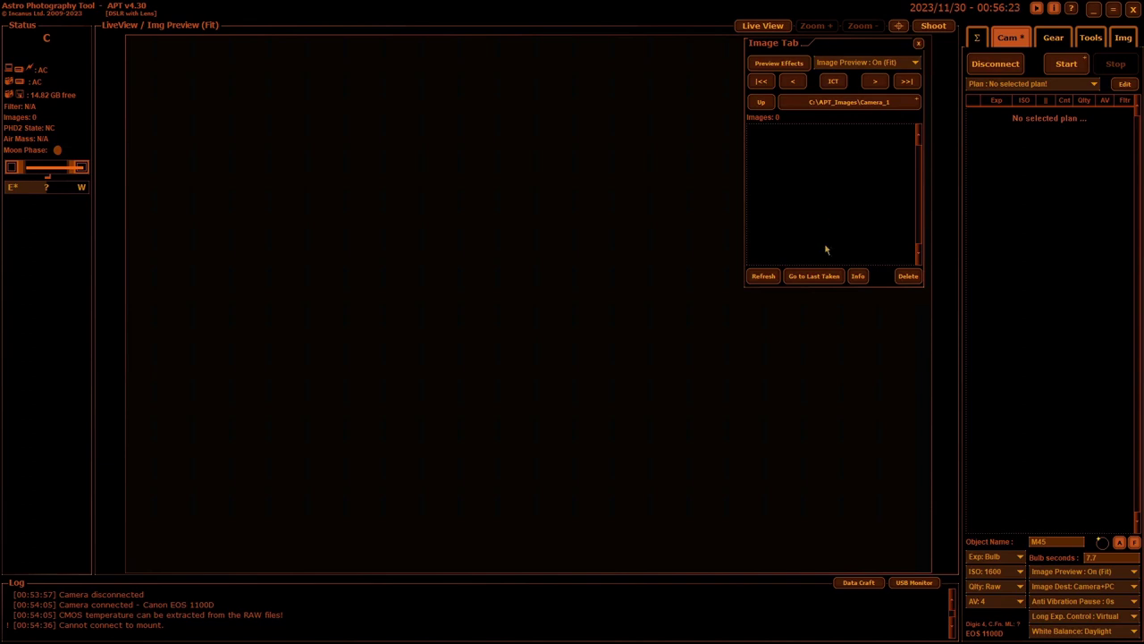
left_click_drag(839, 288, 906, 277)
left_click_drag(823, 42, 97, 280)
left_click(978, 37)
left_click_drag(117, 280, 1067, 383)
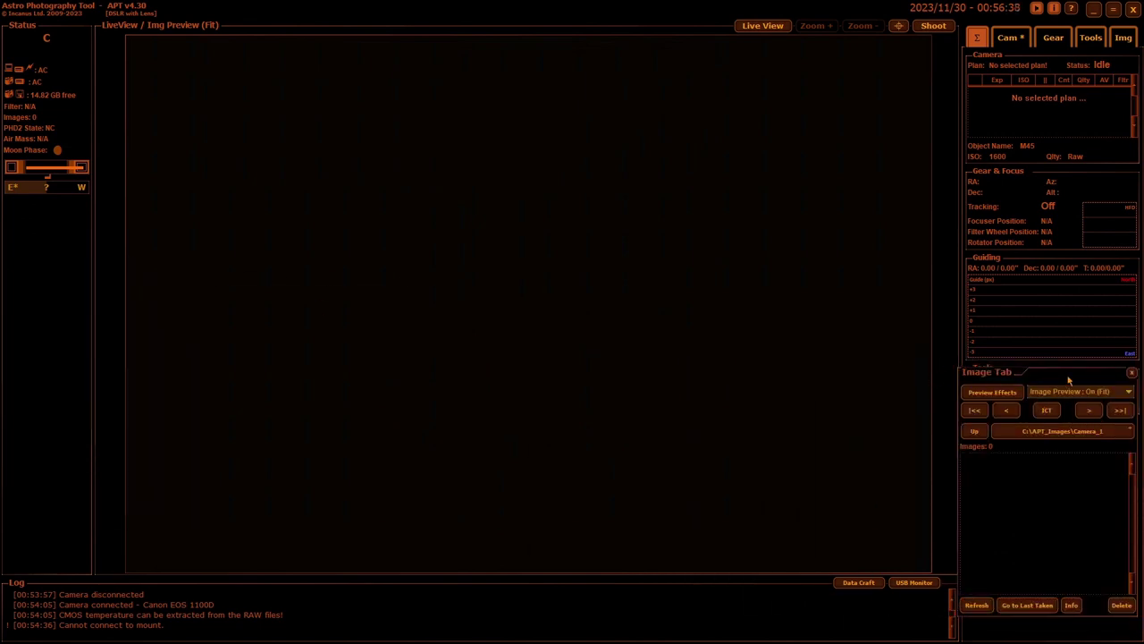
- Pop out the camera and gear panels, then close every floating window including the image one
left_click(1011, 41)
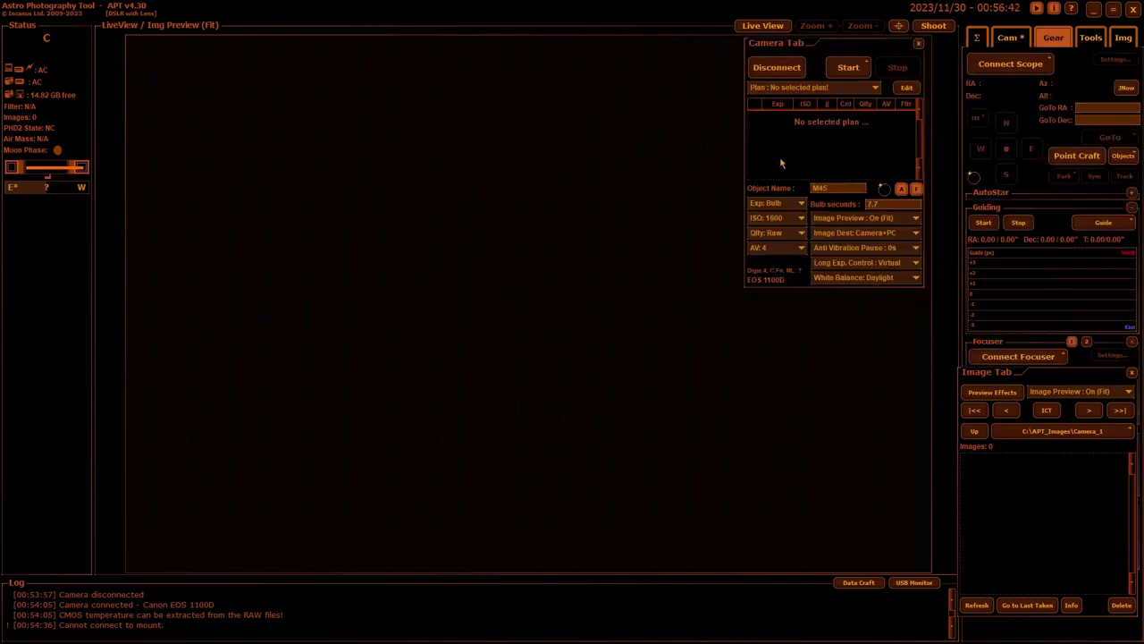
left_click(920, 45)
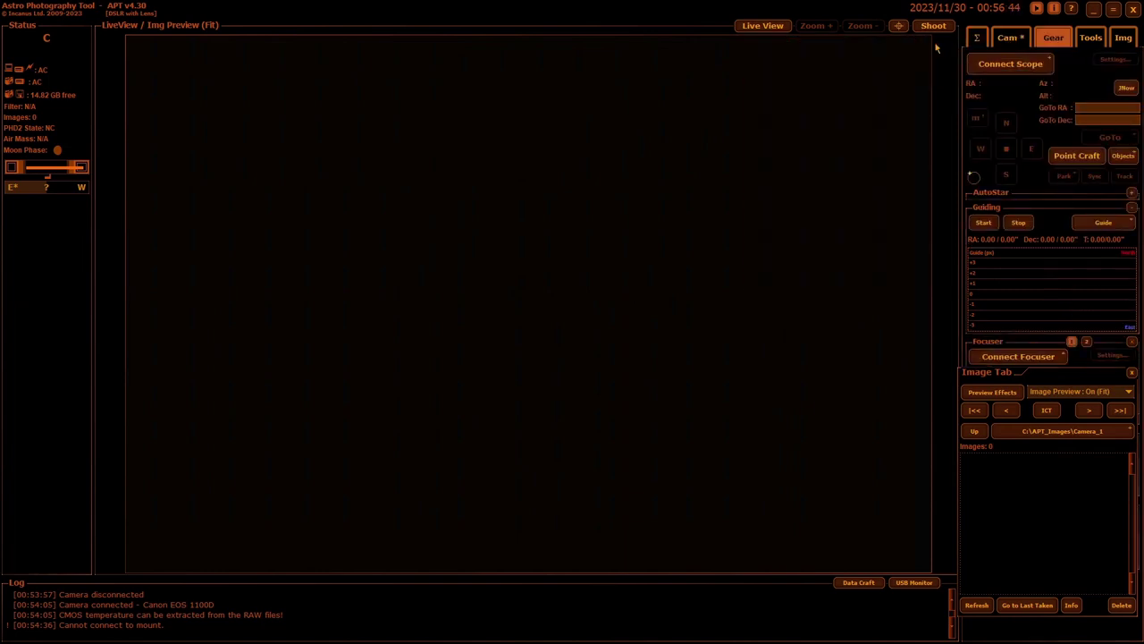
left_click(1057, 41)
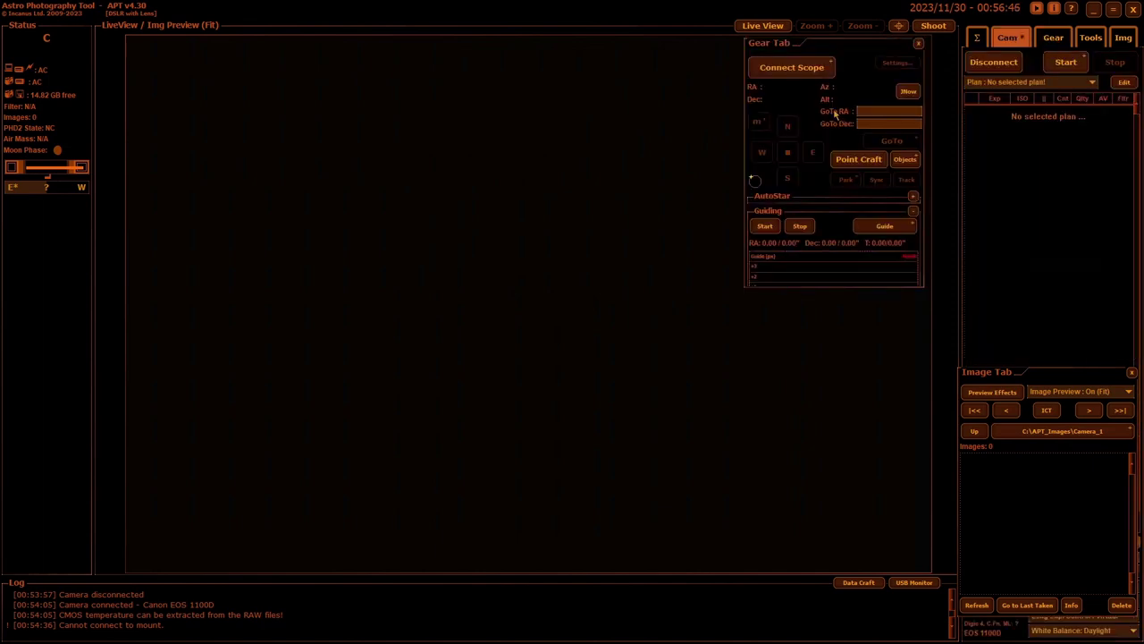
left_click(919, 45)
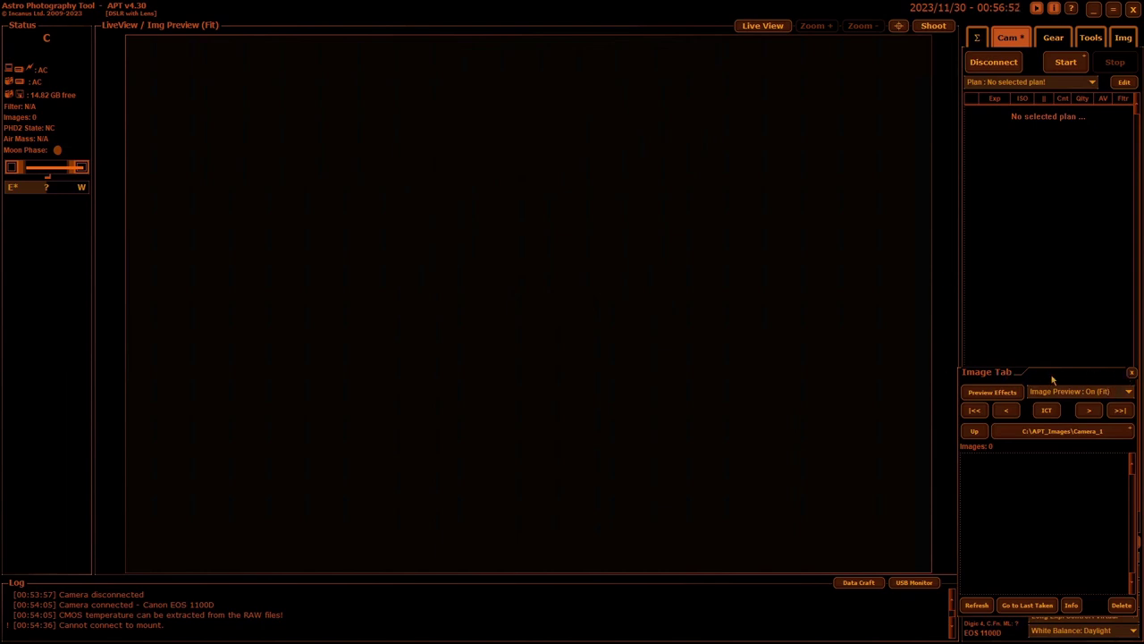
left_click(1131, 374)
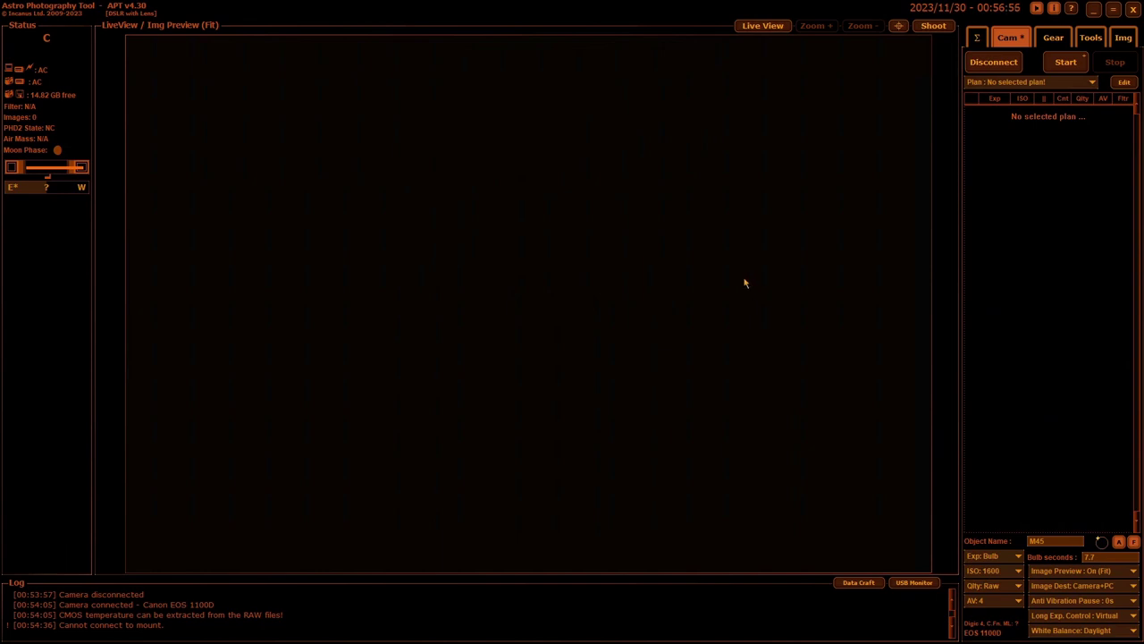